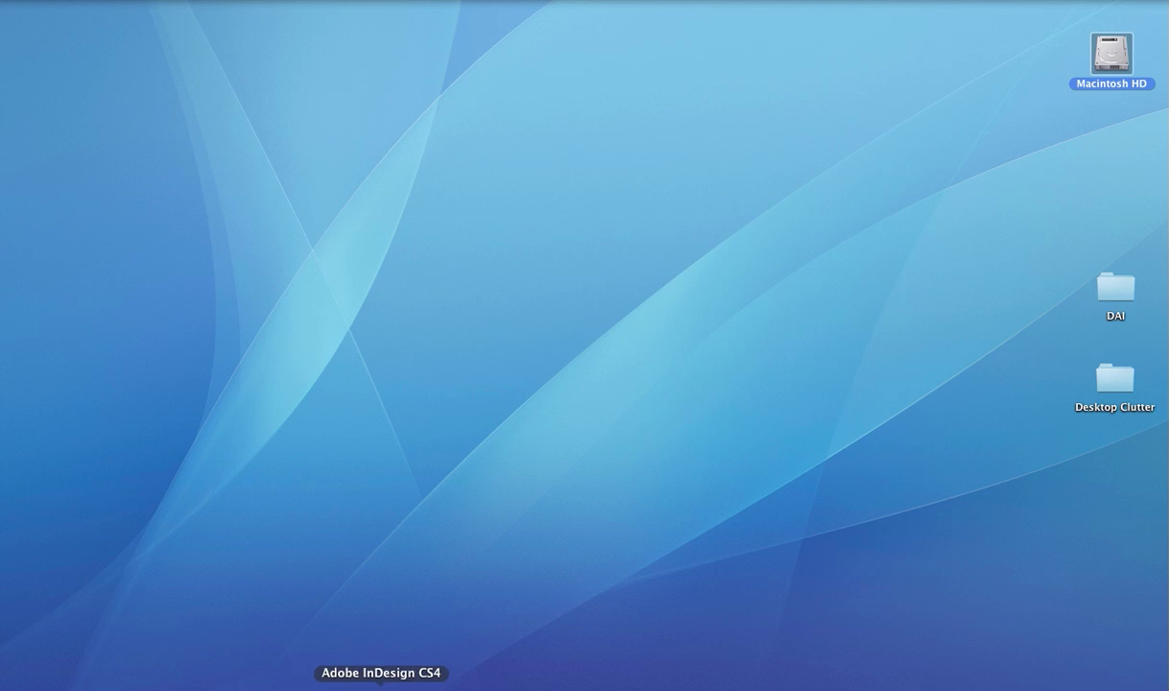
Step: Bring the 1to1postcard InDesign document window to the front from the Dock
{"action": "left_click", "coordinate": [381, 685]}
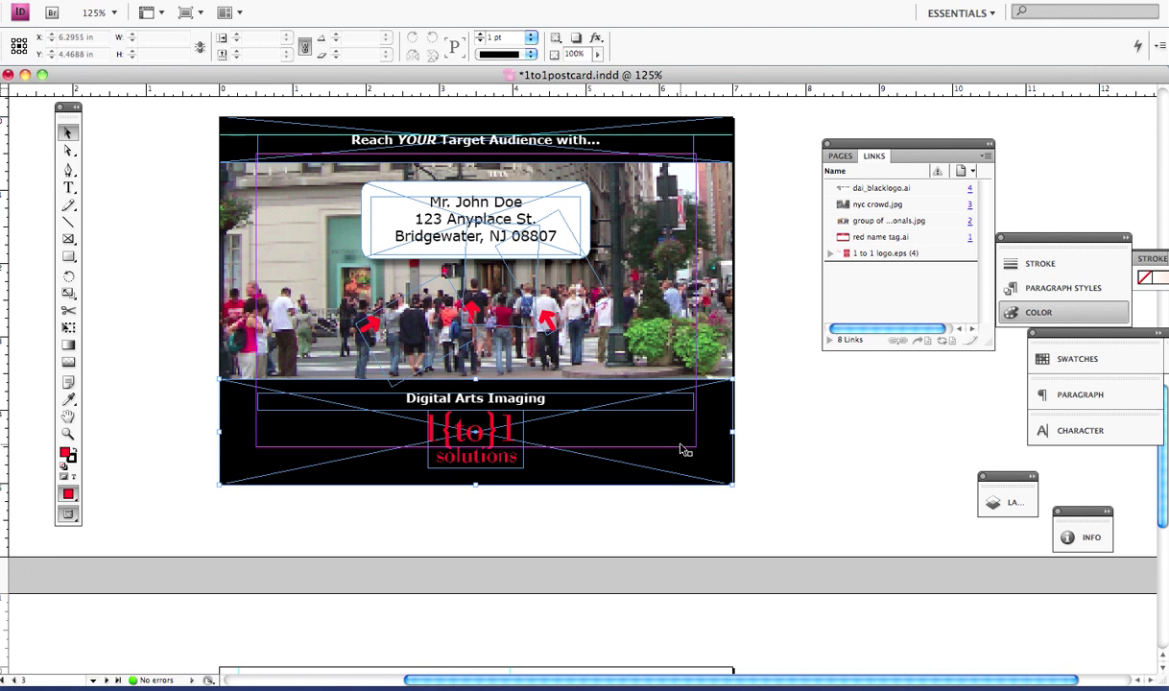
{"action": "left_click", "coordinate": [679, 448]}
Step: Stretch the bottom black block past the left, right and bottom trim to 7.4659 × 1.8163 in
{"action": "left_click", "coordinate": [676, 300]}
{"action": "left_click", "coordinate": [670, 141]}
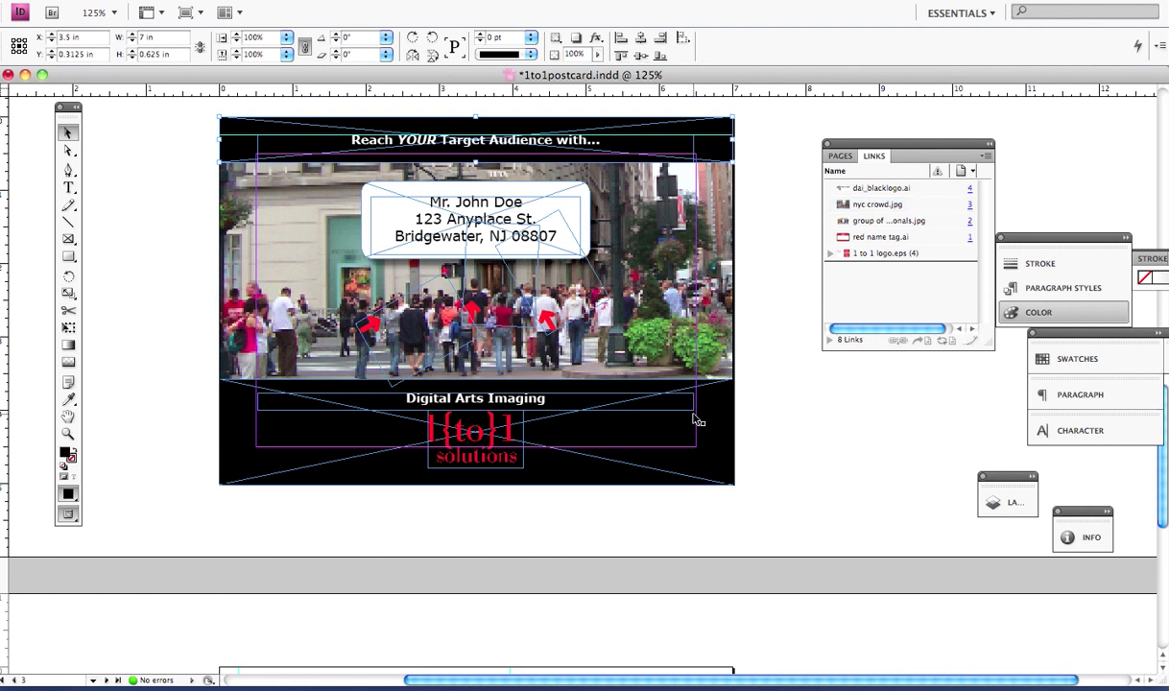
{"action": "left_click", "coordinate": [662, 394]}
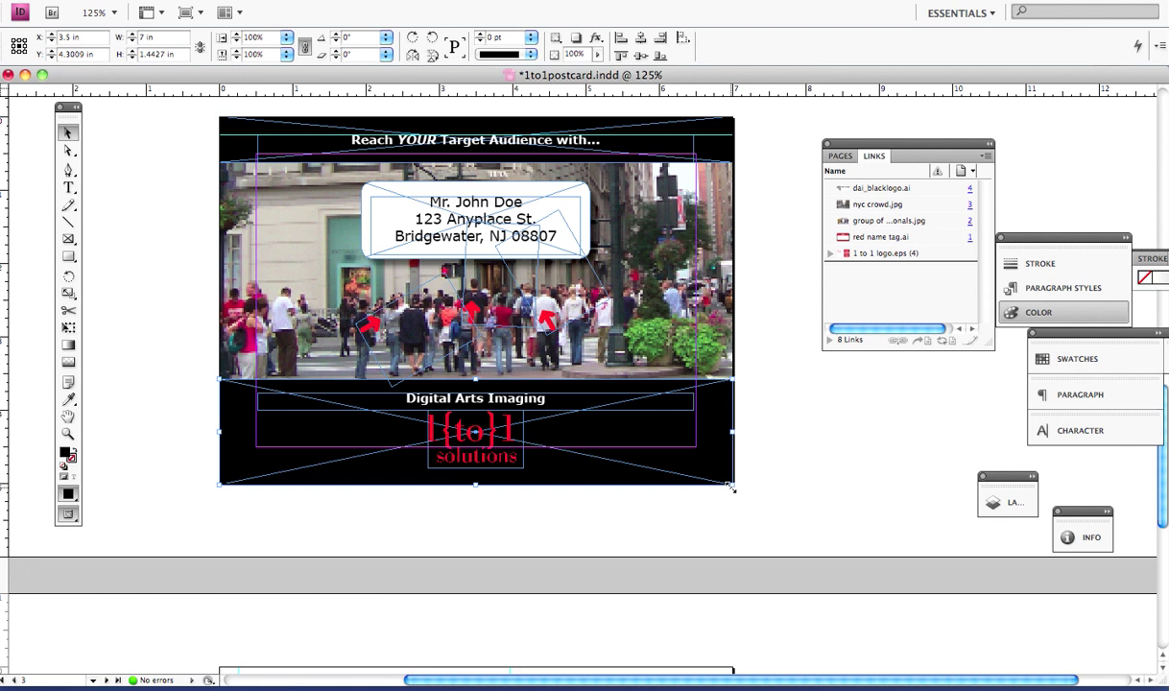
{"action": "left_click_drag", "start_coordinate": [738, 486], "coordinate": [748, 500]}
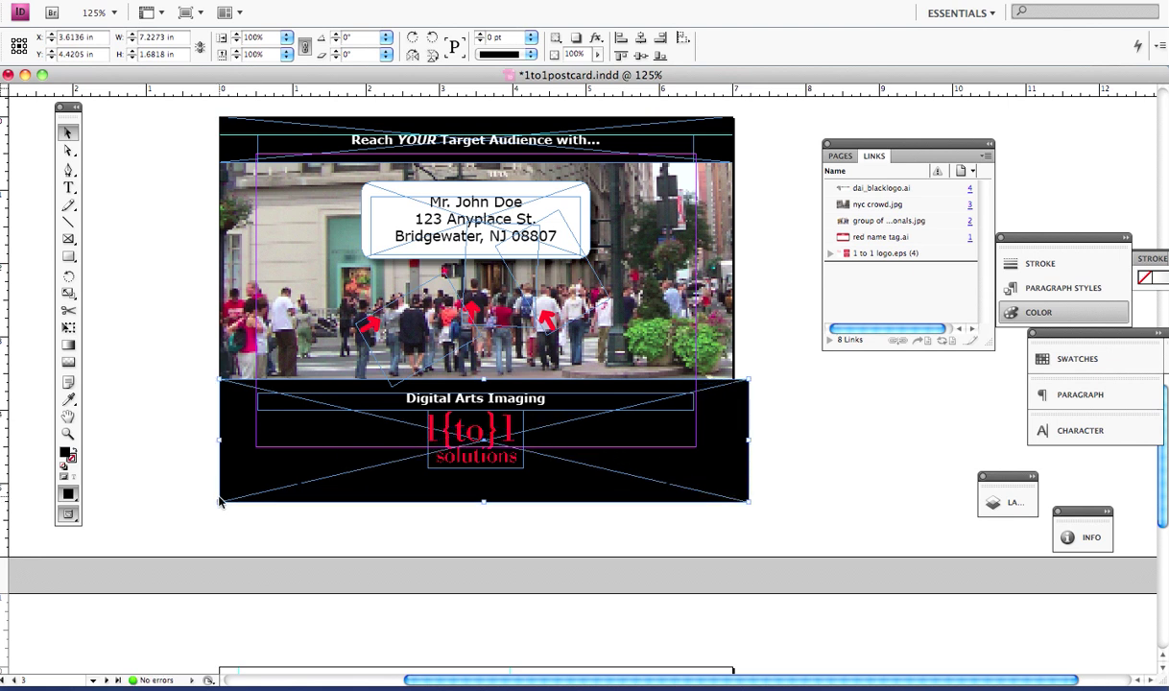
{"action": "left_click_drag", "start_coordinate": [218, 503], "coordinate": [198, 515]}
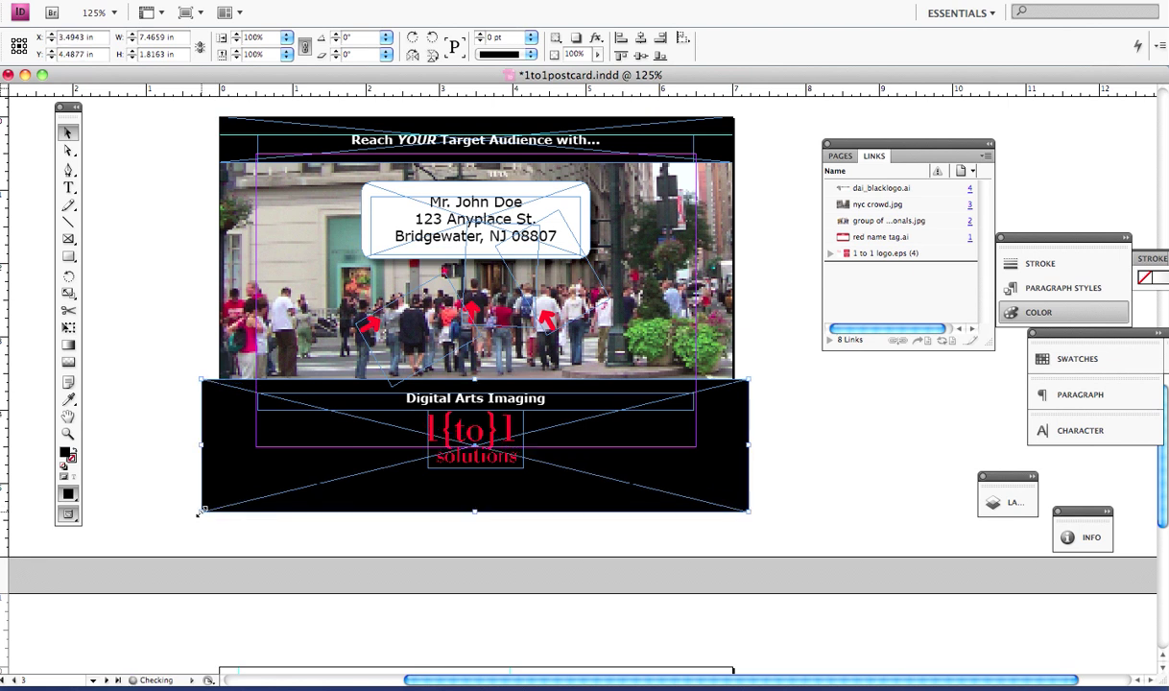
Step: Extend the crowd photo frame past the left, right and top trim to 7.5 × 5.1705 in
{"action": "left_click", "coordinate": [718, 197]}
{"action": "left_click_drag", "start_coordinate": [729, 300], "coordinate": [749, 302]}
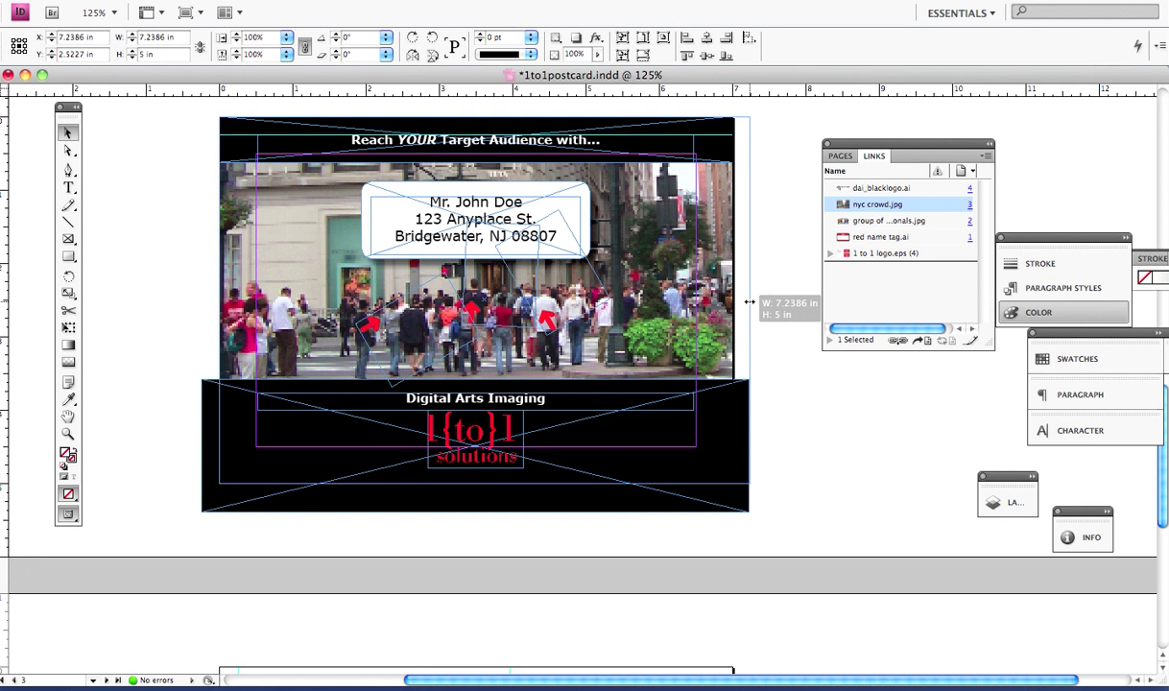
{"action": "left_click_drag", "start_coordinate": [748, 302], "coordinate": [746, 298]}
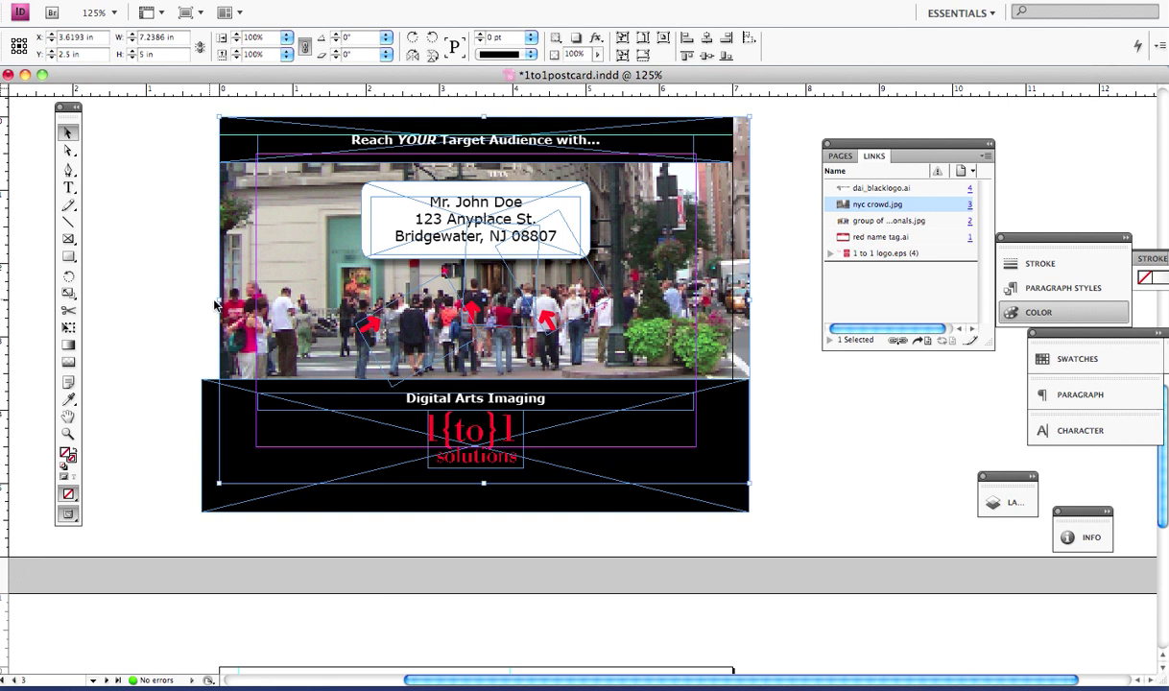
{"action": "left_click_drag", "start_coordinate": [219, 299], "coordinate": [204, 298]}
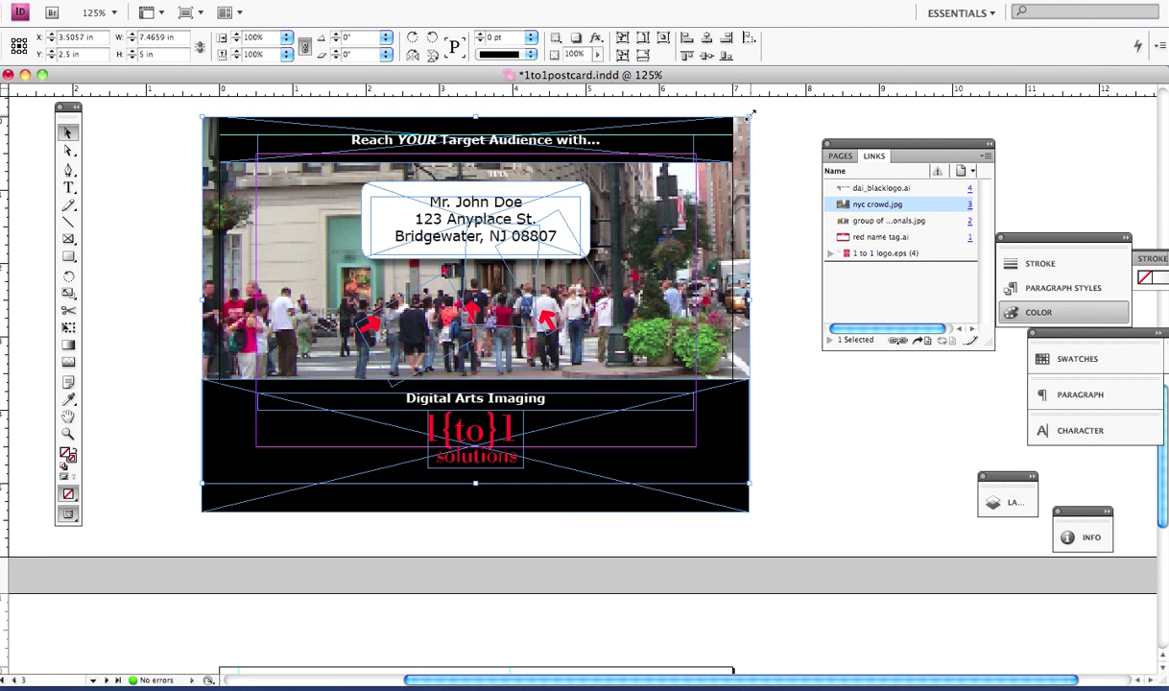
{"action": "left_click_drag", "start_coordinate": [749, 115], "coordinate": [752, 103]}
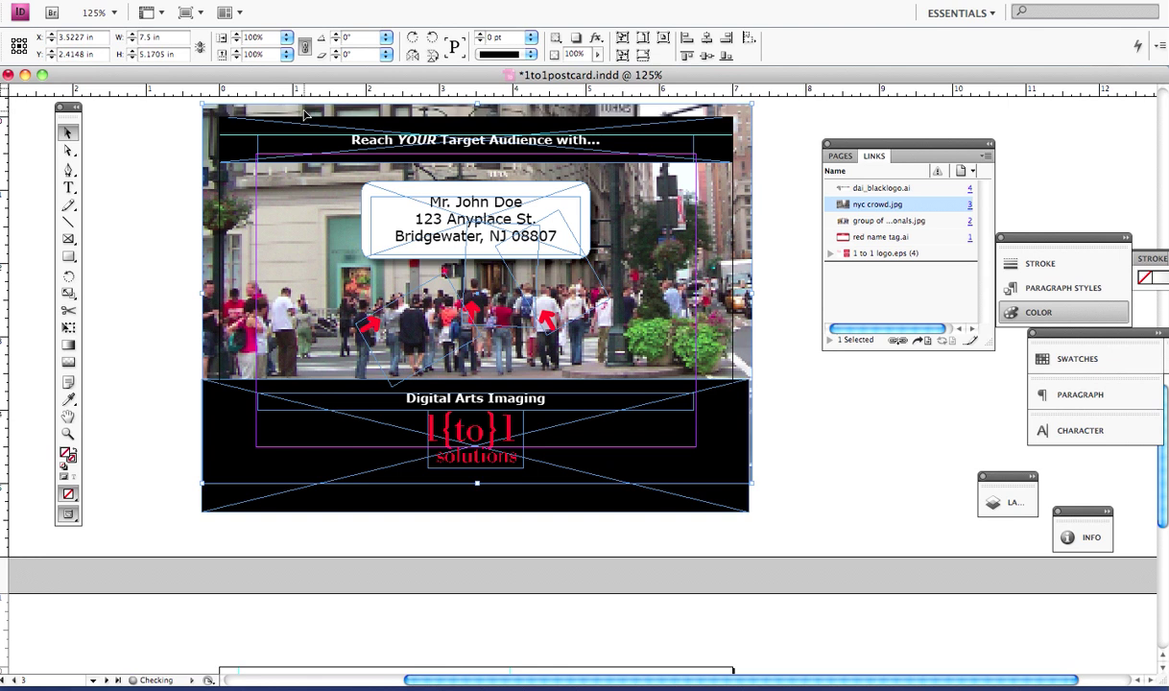
Step: Stretch the top black headline bar to the photo's left, right and top edges (7.4659 × 0.7887 in)
{"action": "left_click", "coordinate": [261, 132]}
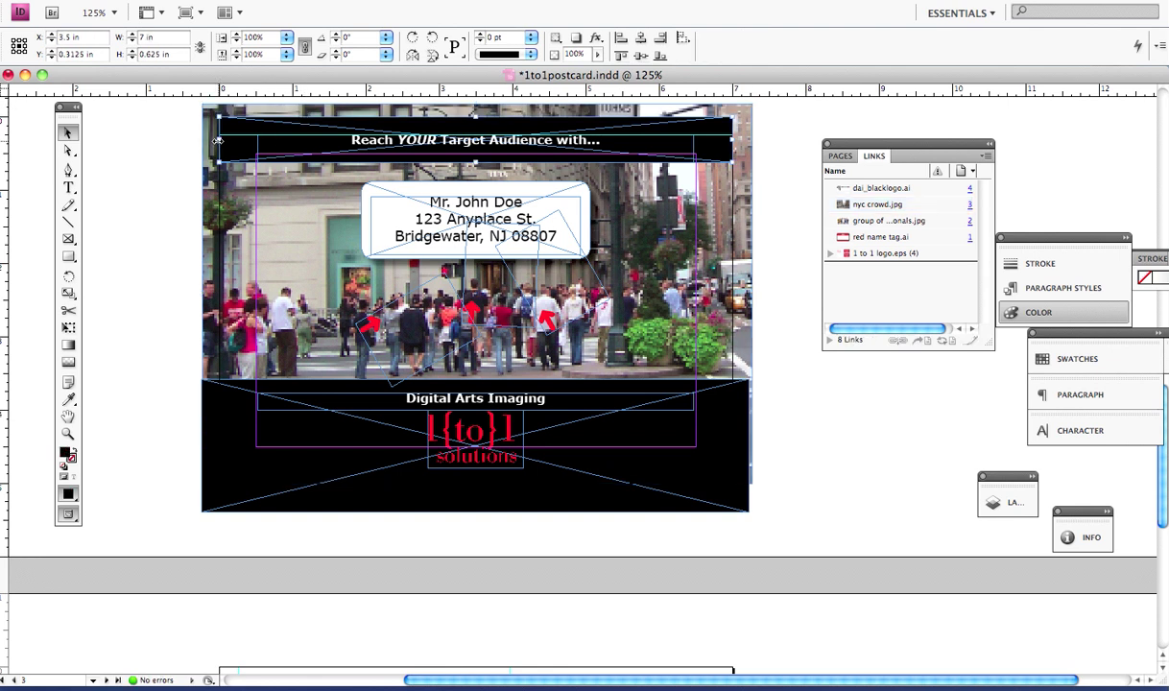
{"action": "left_click_drag", "start_coordinate": [218, 141], "coordinate": [202, 141]}
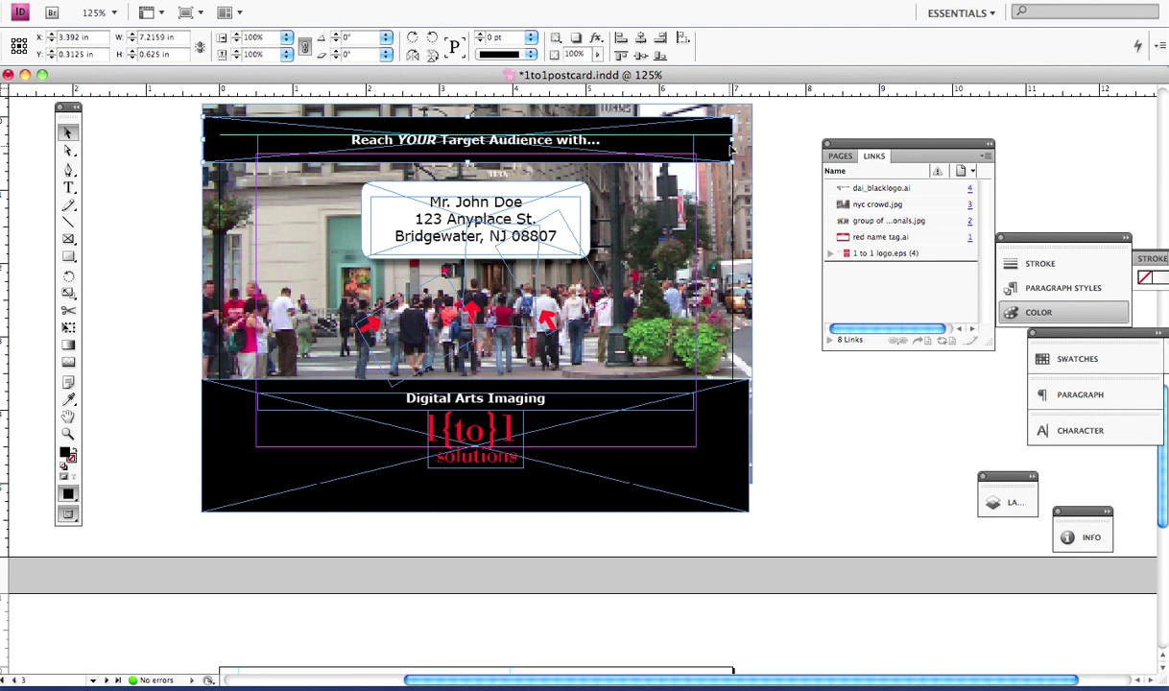
{"action": "left_click_drag", "start_coordinate": [732, 140], "coordinate": [746, 139]}
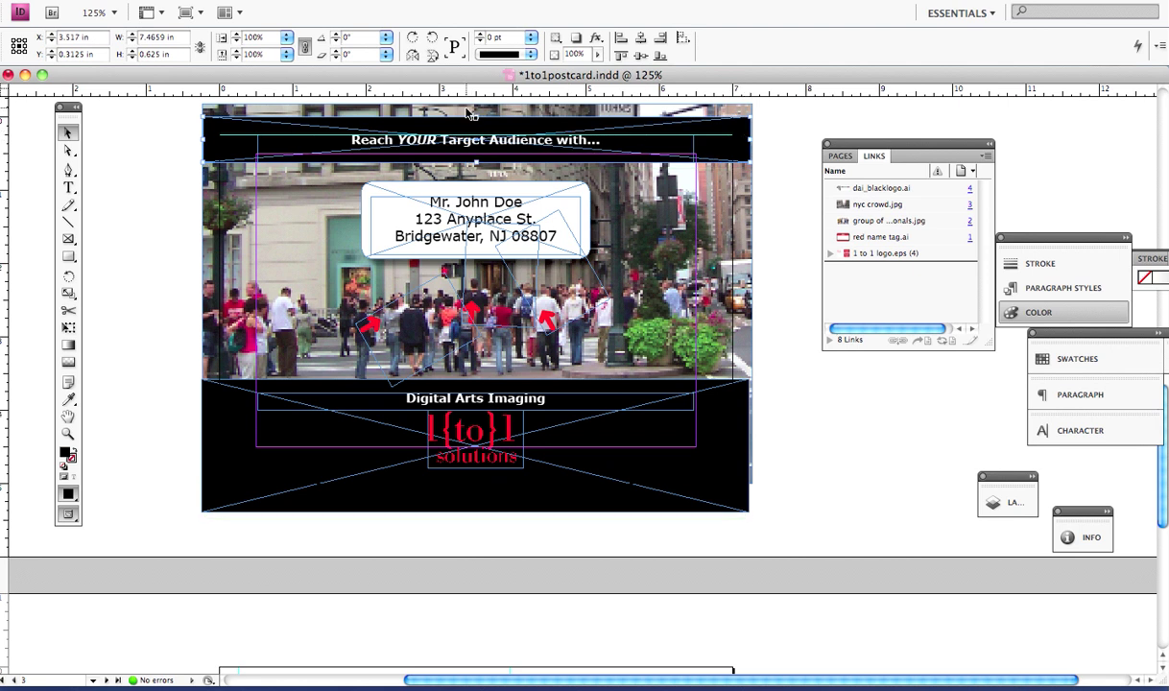
{"action": "left_click_drag", "start_coordinate": [471, 113], "coordinate": [474, 104]}
{"action": "left_click", "coordinate": [806, 253]}
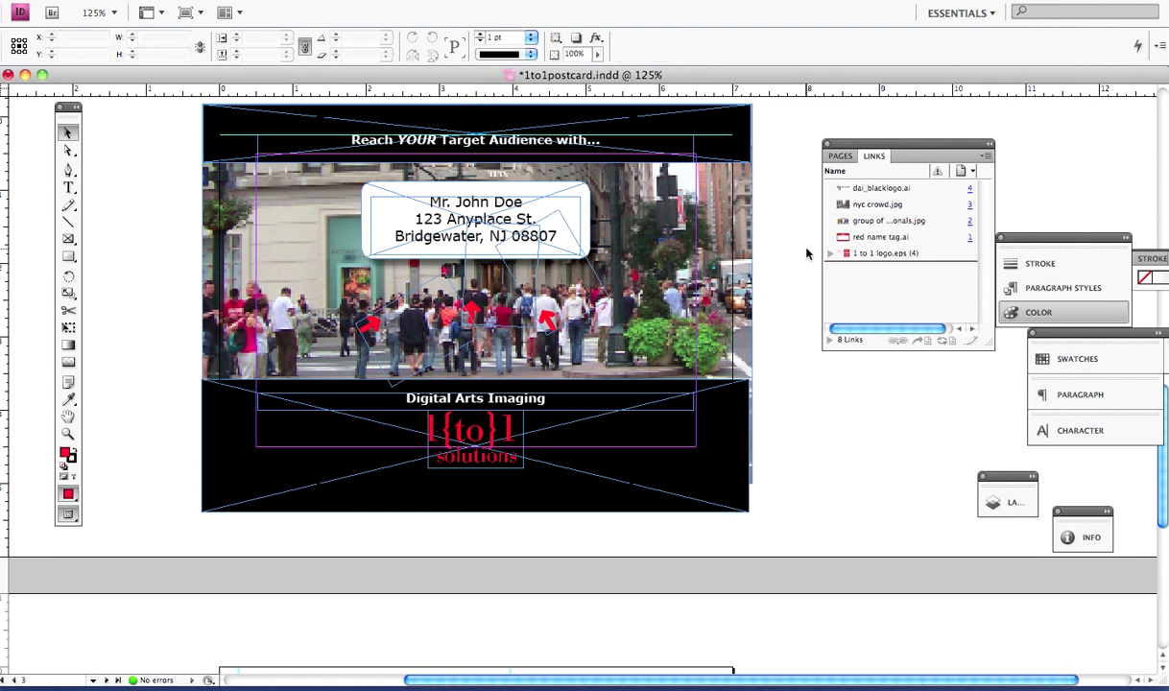
Step: Export the document in Adobe PDF format as 1to1postcard.pdf
{"action": "key", "text": "m"}
{"action": "left_click", "coordinate": [120, 0]}
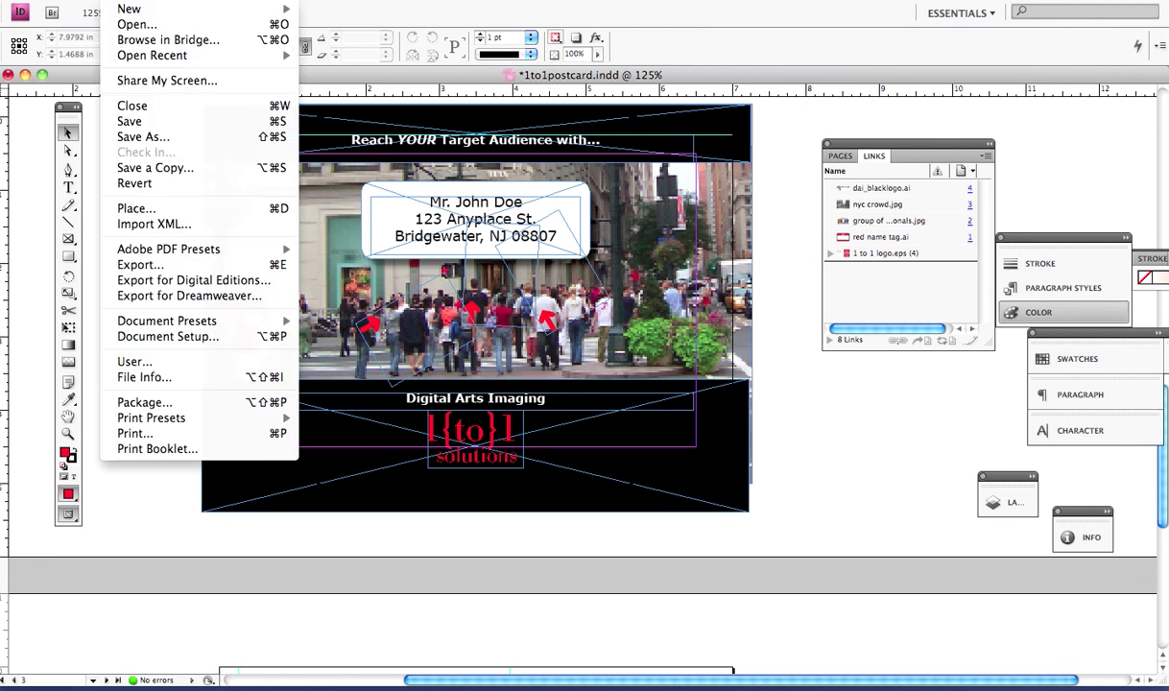
{"action": "left_click", "coordinate": [125, 265]}
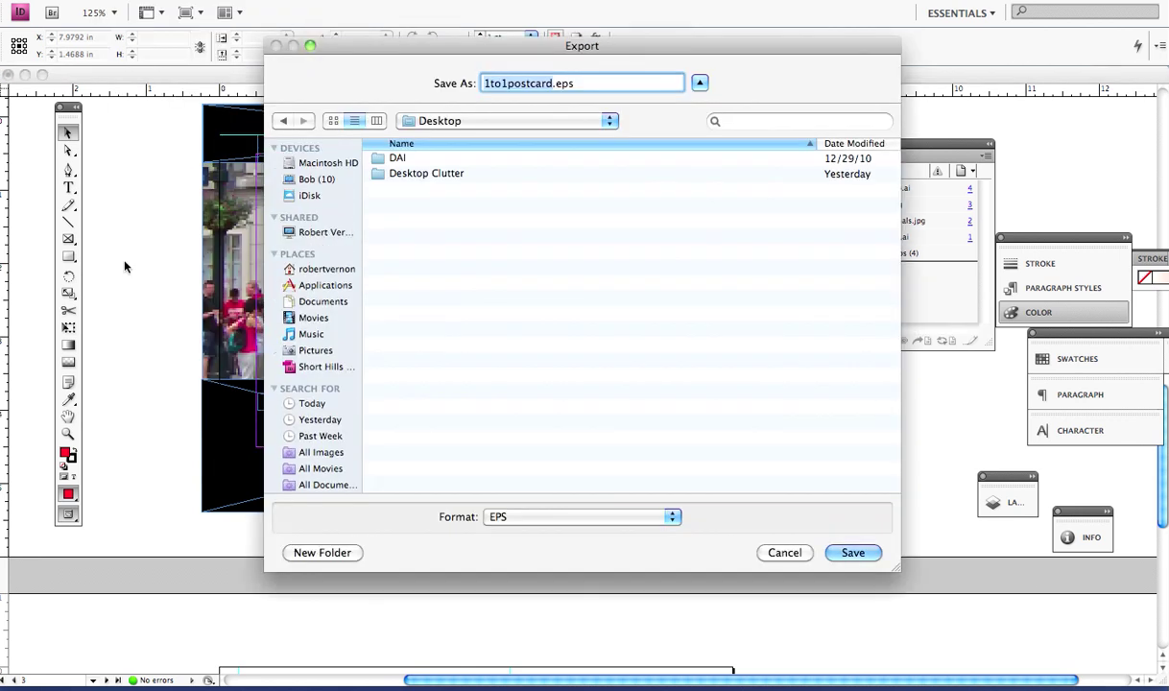
{"action": "left_click", "coordinate": [670, 518]}
{"action": "left_click", "coordinate": [628, 502]}
{"action": "left_click", "coordinate": [866, 556]}
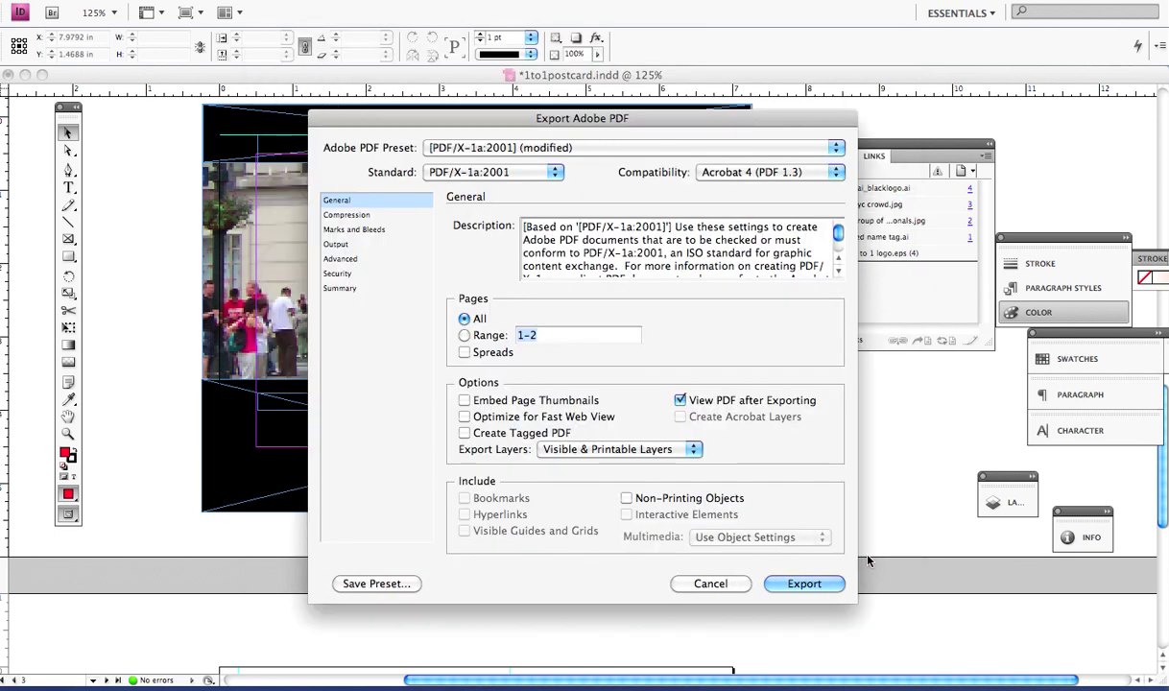
Step: Keep the PDF/X-1a:2001 standard with crop marks and set a 0.125 in bleed on every side
{"action": "left_click", "coordinate": [510, 173]}
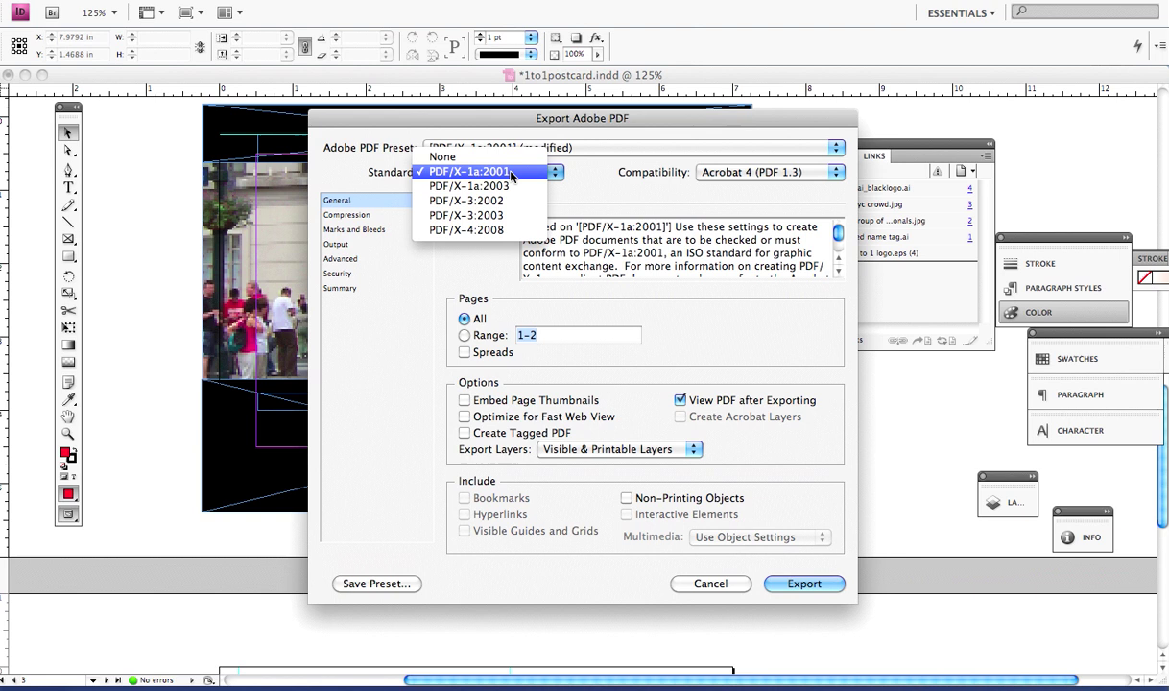
{"action": "left_click", "coordinate": [350, 231]}
{"action": "left_click", "coordinate": [350, 230]}
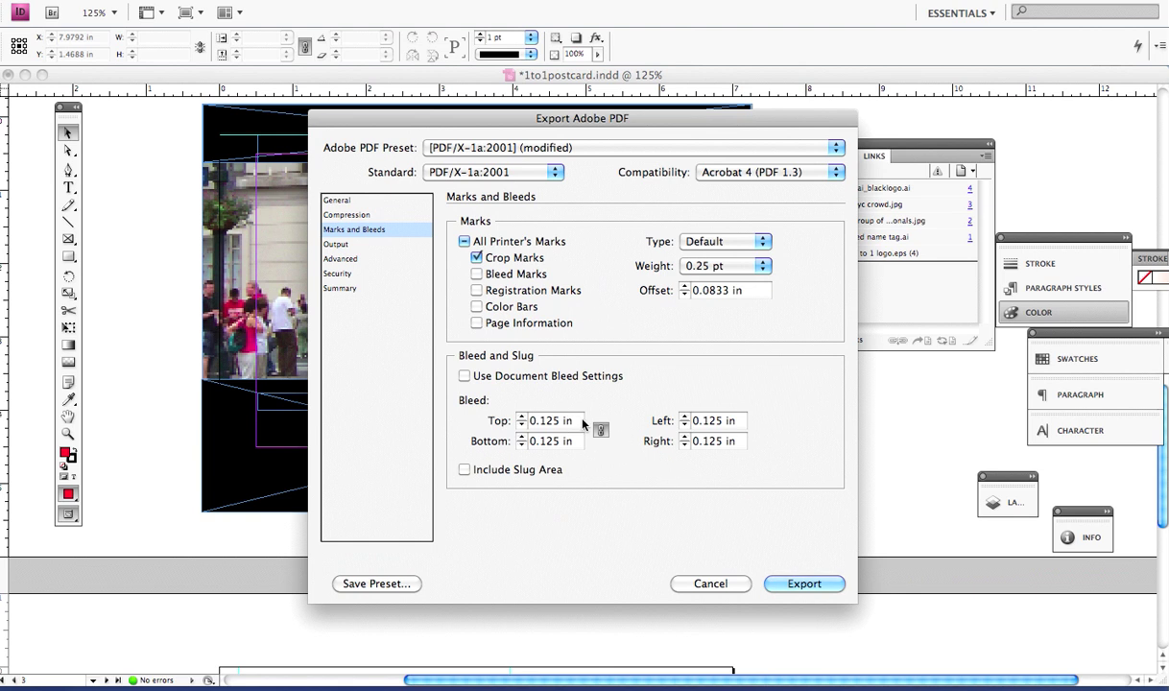
{"action": "left_click", "coordinate": [539, 420]}
{"action": "type", "text": ".12"}
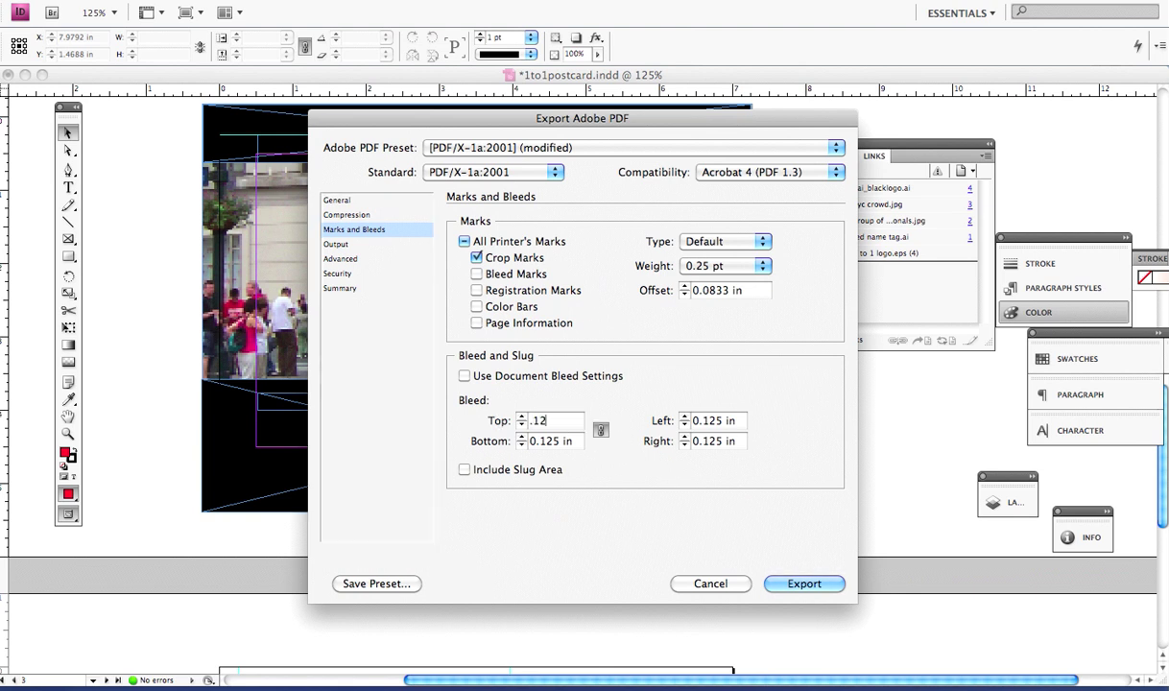
{"action": "type", "text": "5"}
{"action": "key", "text": "Tab"}
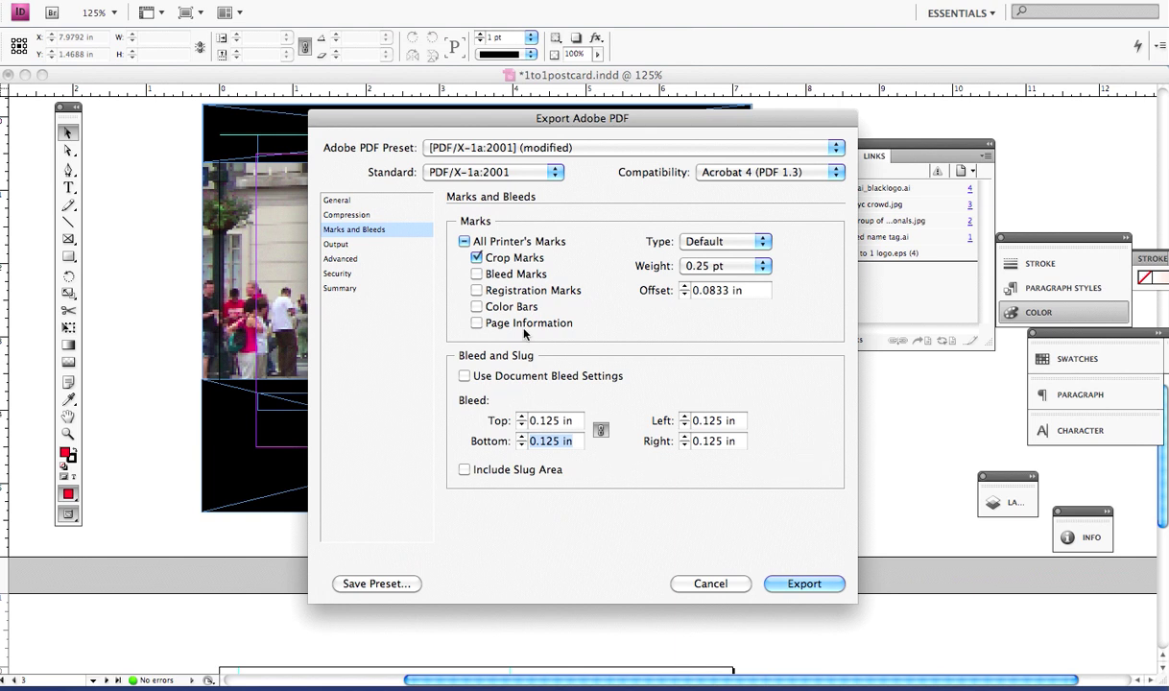
{"action": "left_click", "coordinate": [343, 200]}
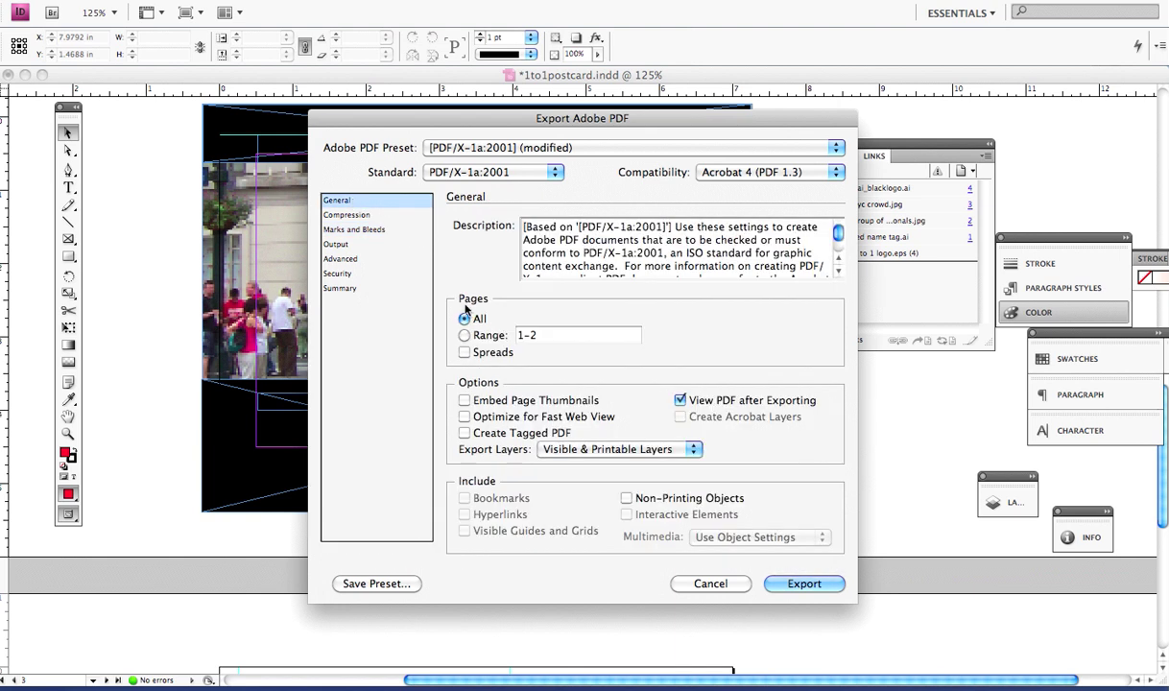
Step: Limit the page range to page 3 and export the PDF
{"action": "left_click", "coordinate": [464, 335]}
{"action": "left_click", "coordinate": [479, 335]}
{"action": "type", "text": "3"}
{"action": "key", "text": "Tab"}
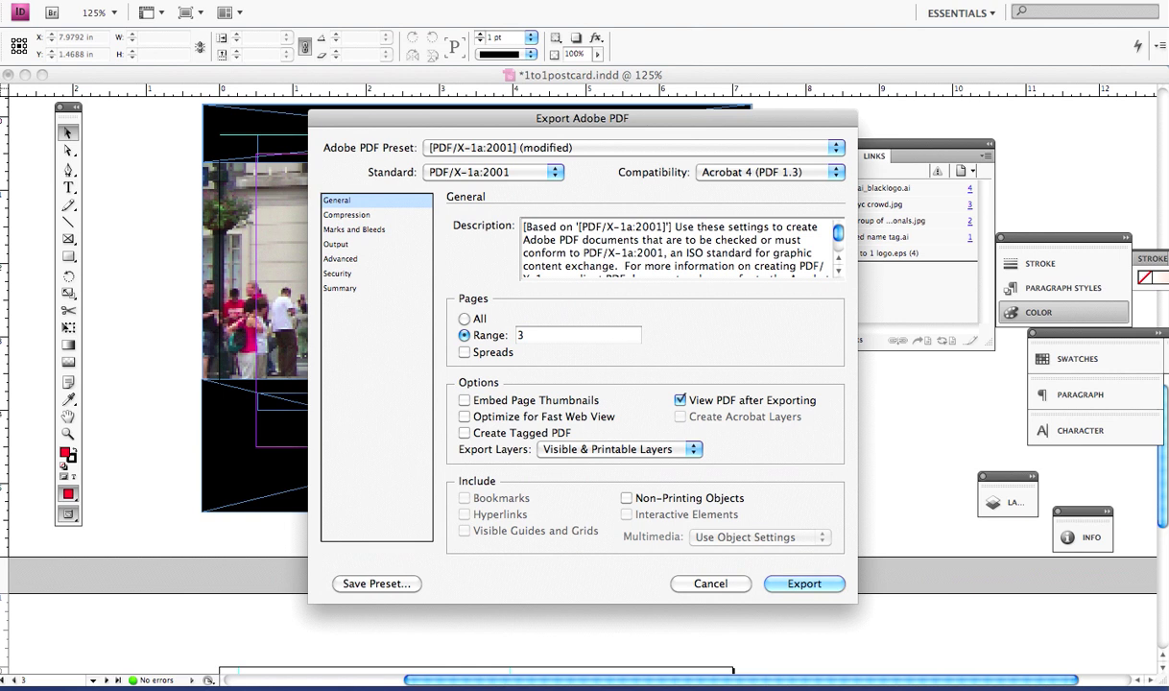
{"action": "left_click", "coordinate": [787, 585]}
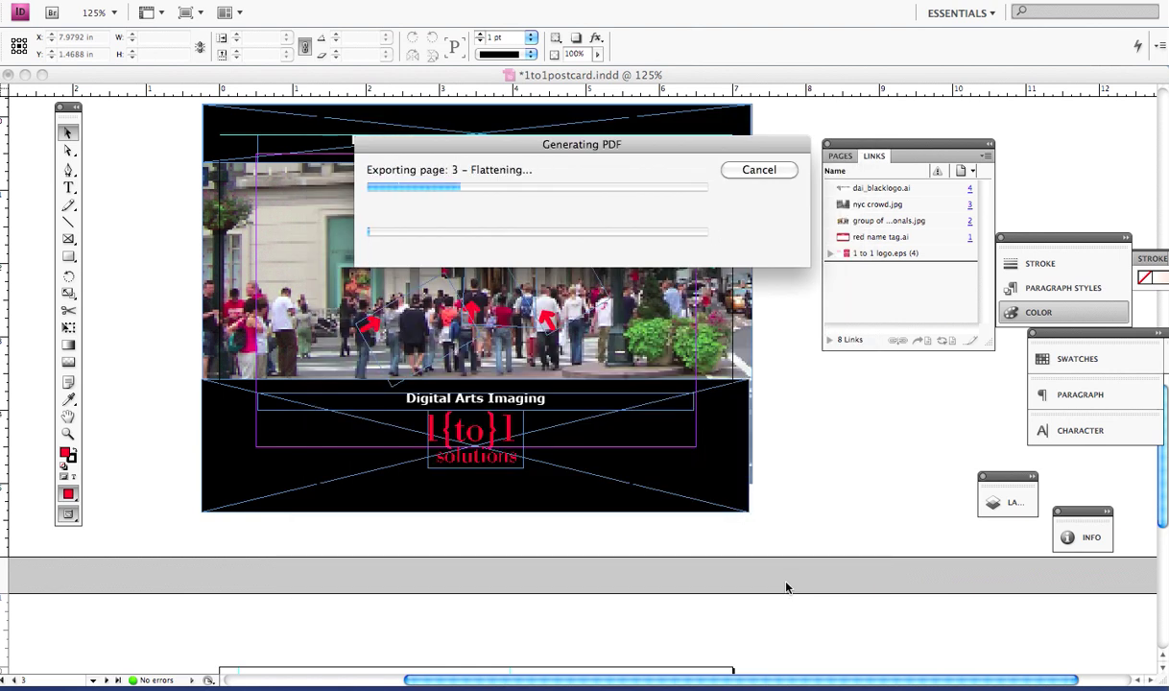